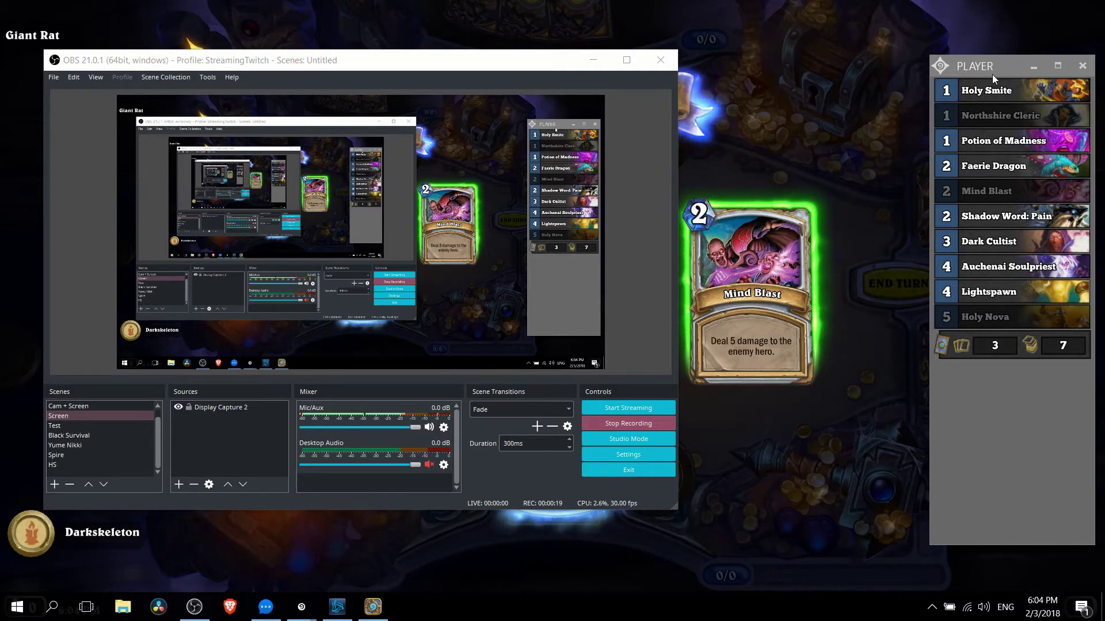
# Select and then deselect the Display Capture 2 source in OBS.
pyautogui.click(251, 408)
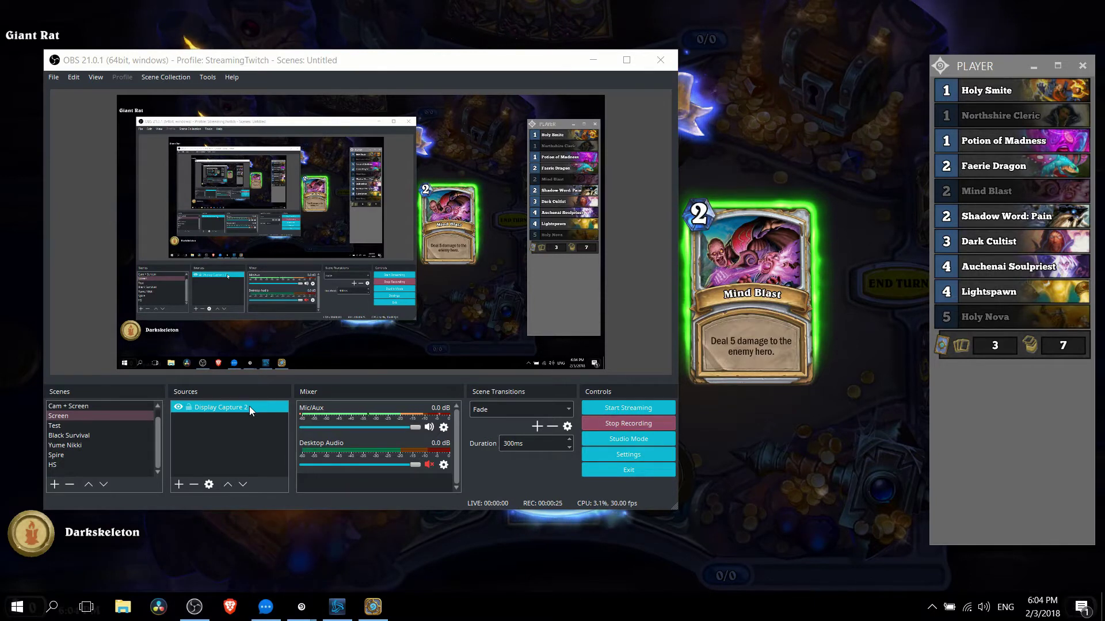
pyautogui.click(260, 437)
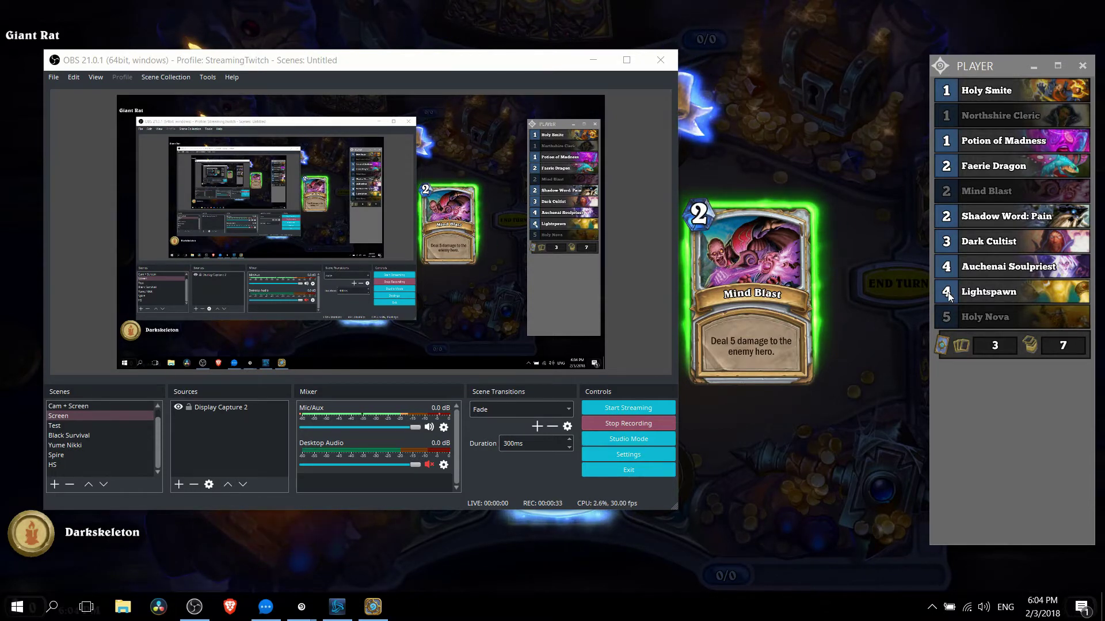
pyautogui.moveTo(970, 298)
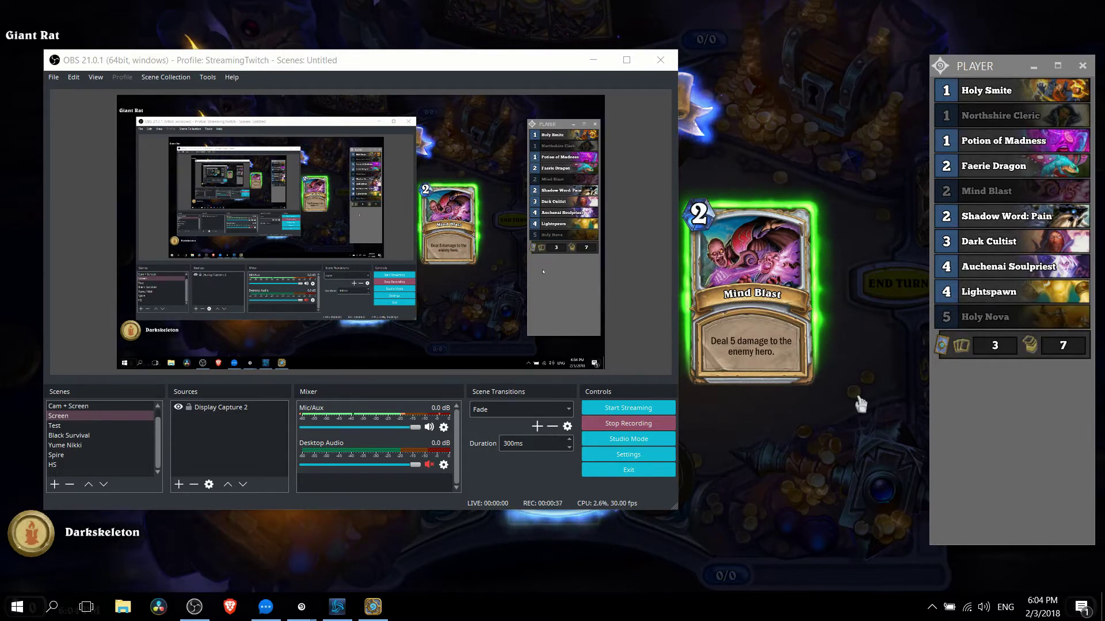
# Move the Deck Tracker main window aside and nudge its Player deck window slightly up and left.
pyautogui.moveTo(301, 606)
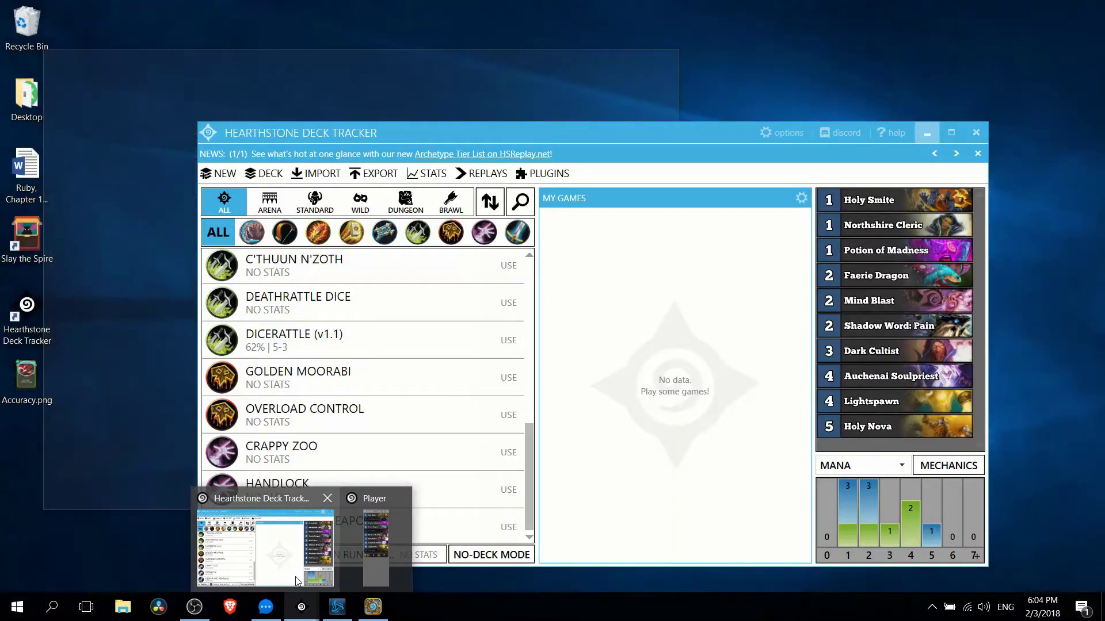
pyautogui.click(297, 581)
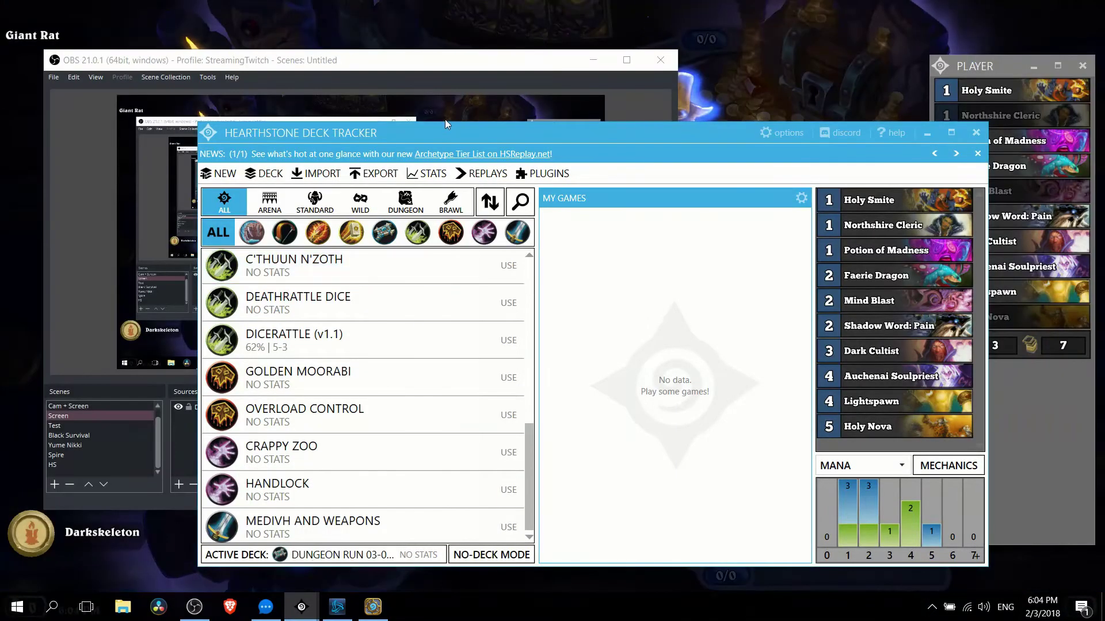
pyautogui.moveTo(447, 133); pyautogui.dragTo(512, 105)
pyautogui.click(833, 106)
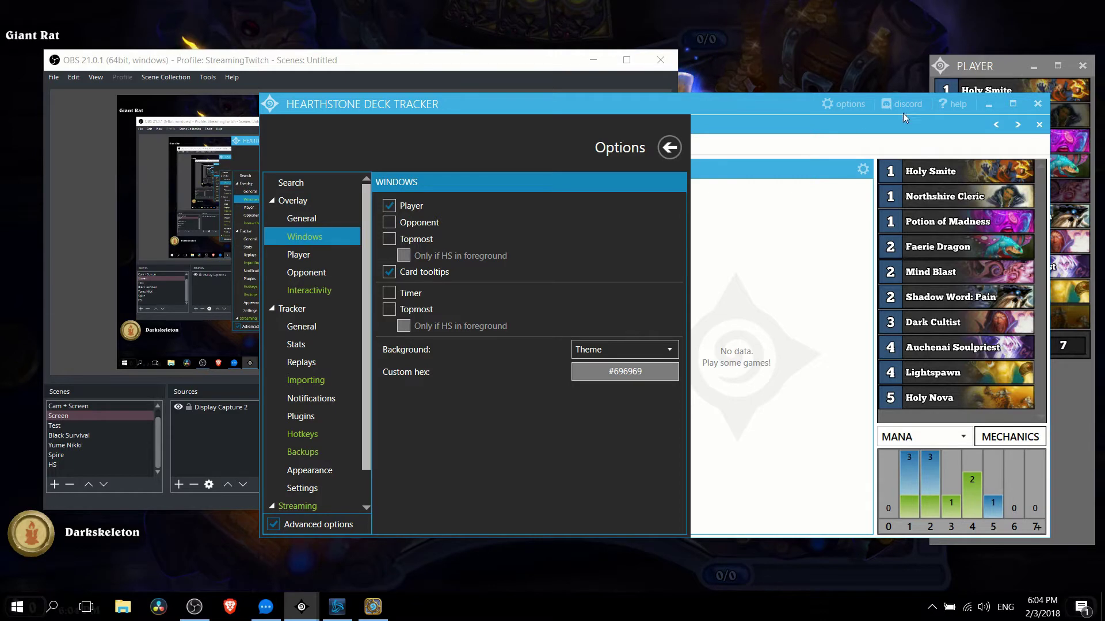
pyautogui.moveTo(1000, 68); pyautogui.dragTo(955, 50)
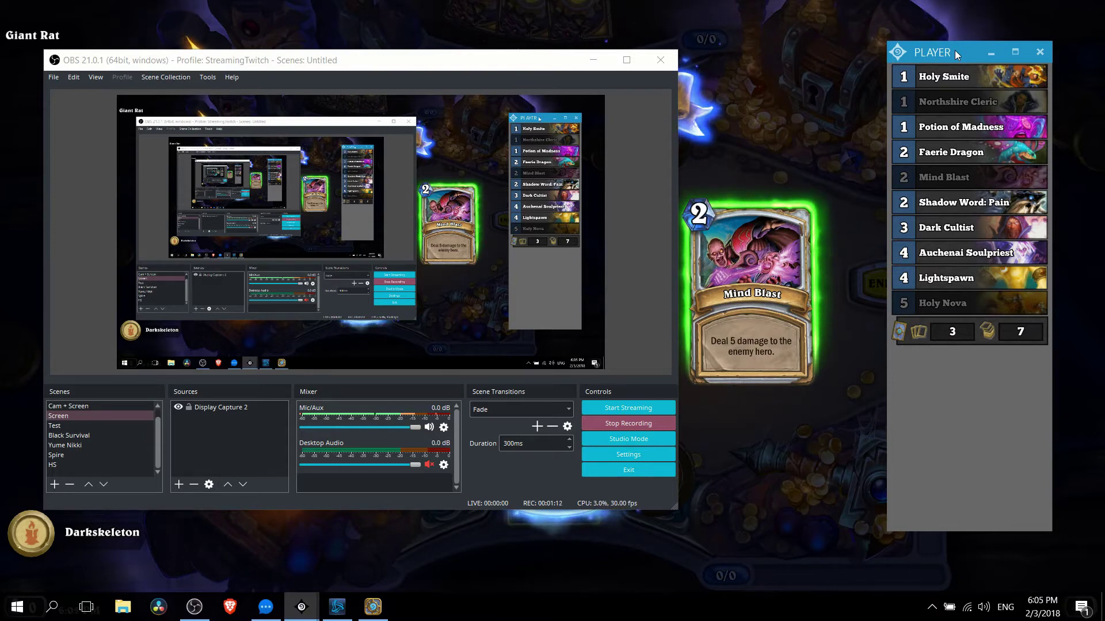
# Add a Window Capture source named Tracker2 capturing [HearthstoneDeckTracker.exe]: Player.
pyautogui.click(196, 410)
pyautogui.click(205, 420)
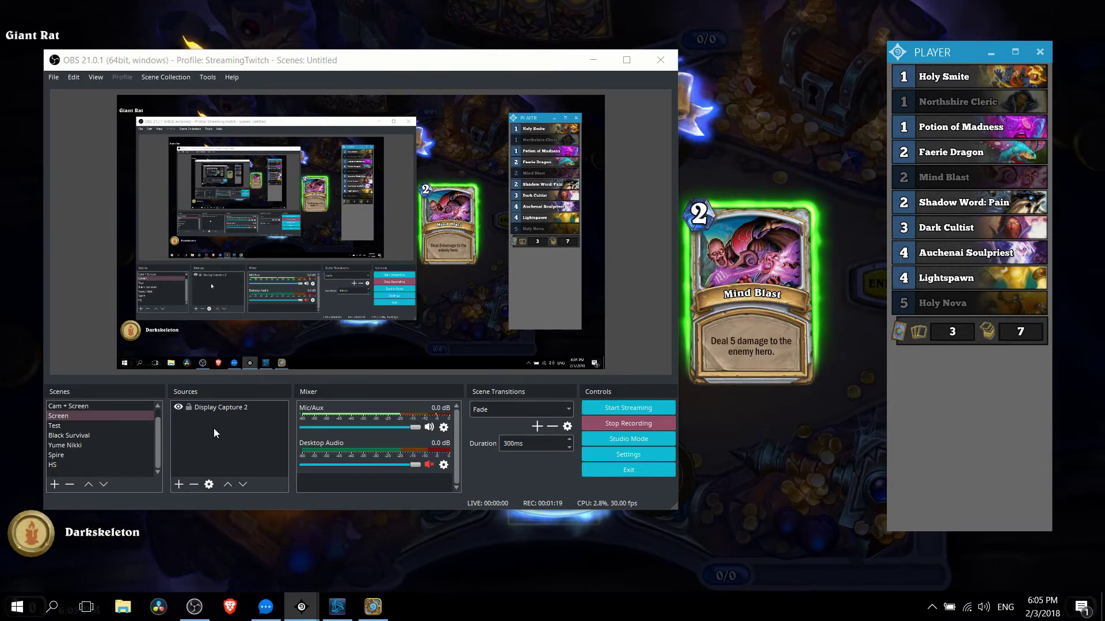
pyautogui.rightClick(214, 433)
pyautogui.moveTo(267, 437)
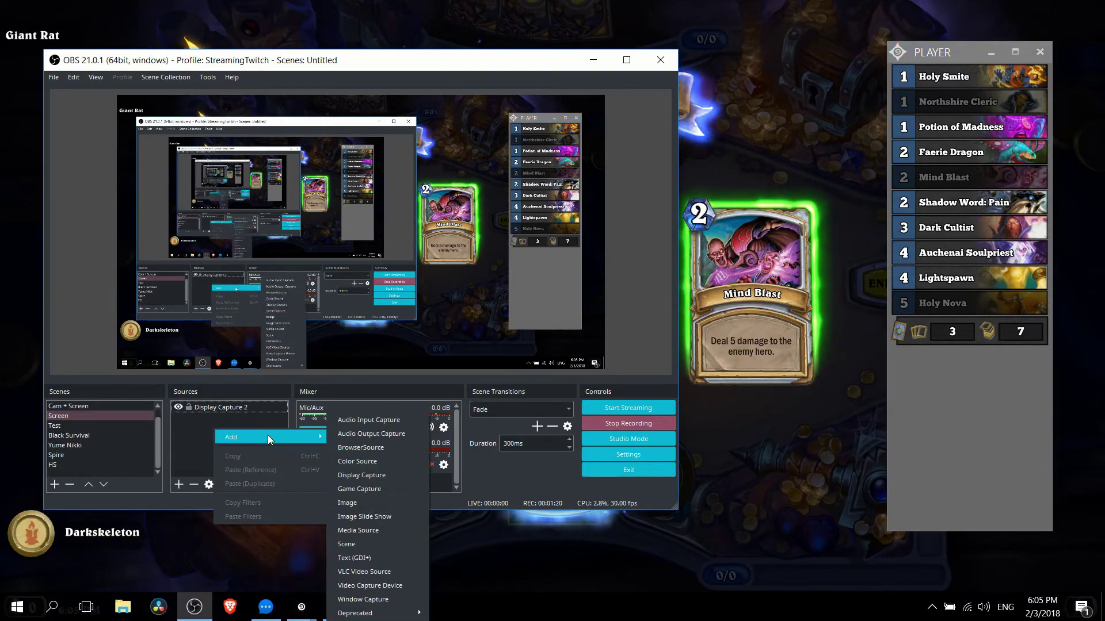
pyautogui.click(366, 600)
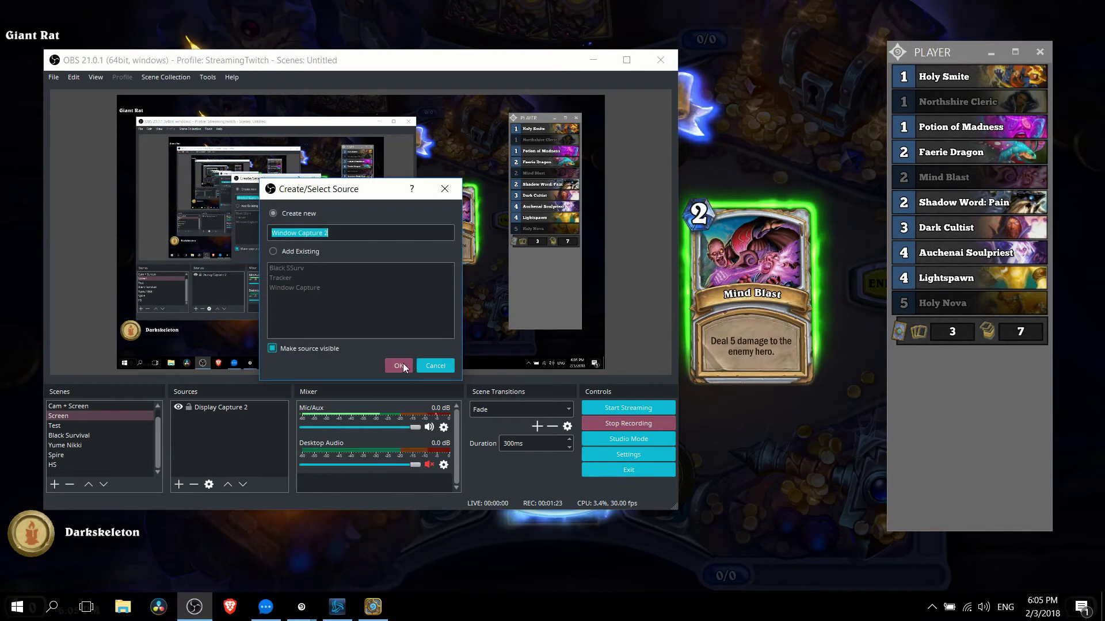
pyautogui.write('Tracker2')
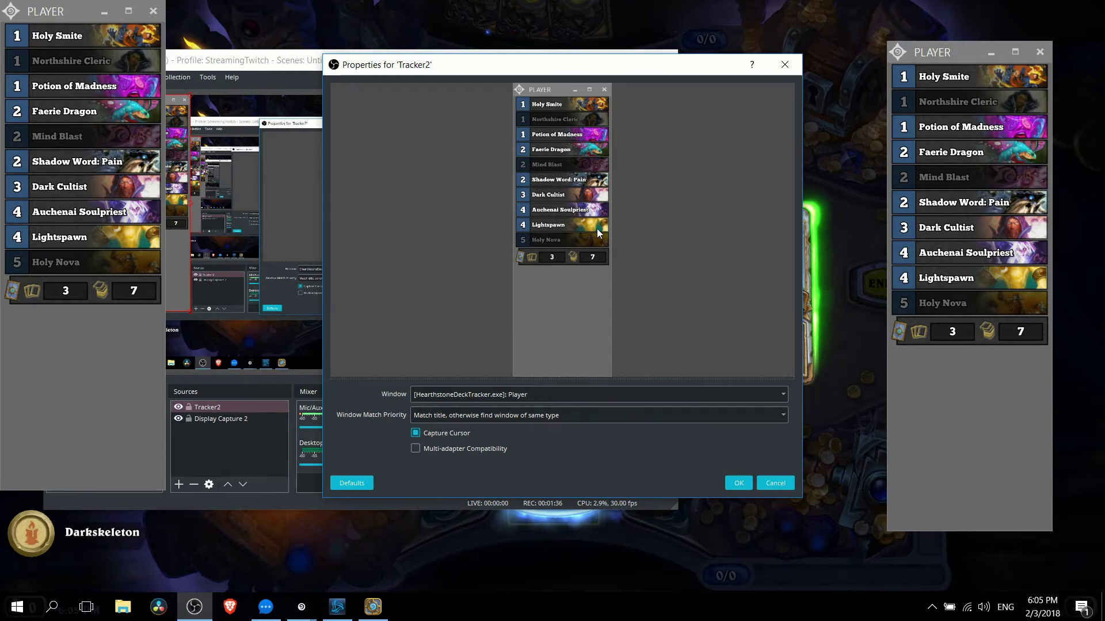
pyautogui.moveTo(601, 72); pyautogui.dragTo(632, 122)
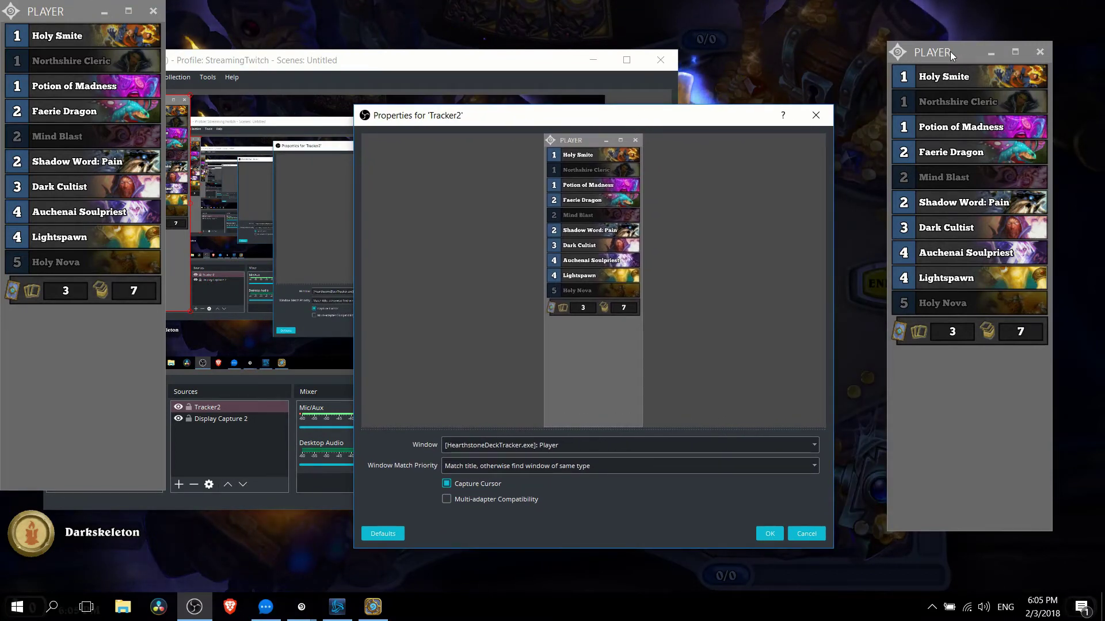
pyautogui.click(770, 534)
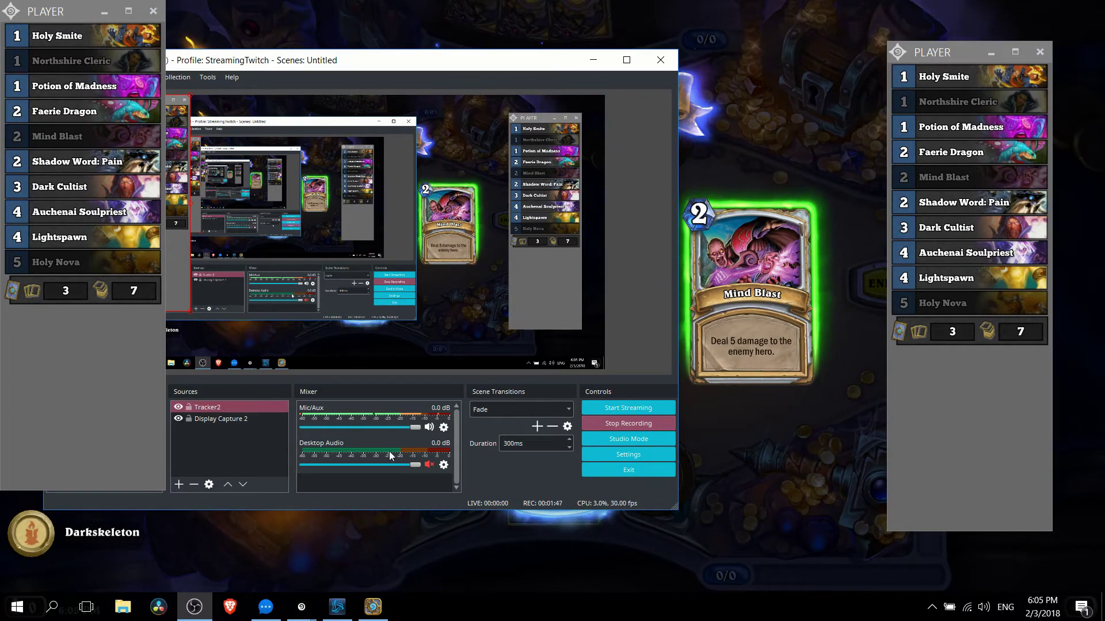
# Add a Color Key filter to the Tracker2 source.
pyautogui.click(222, 407)
pyautogui.rightClick(219, 406)
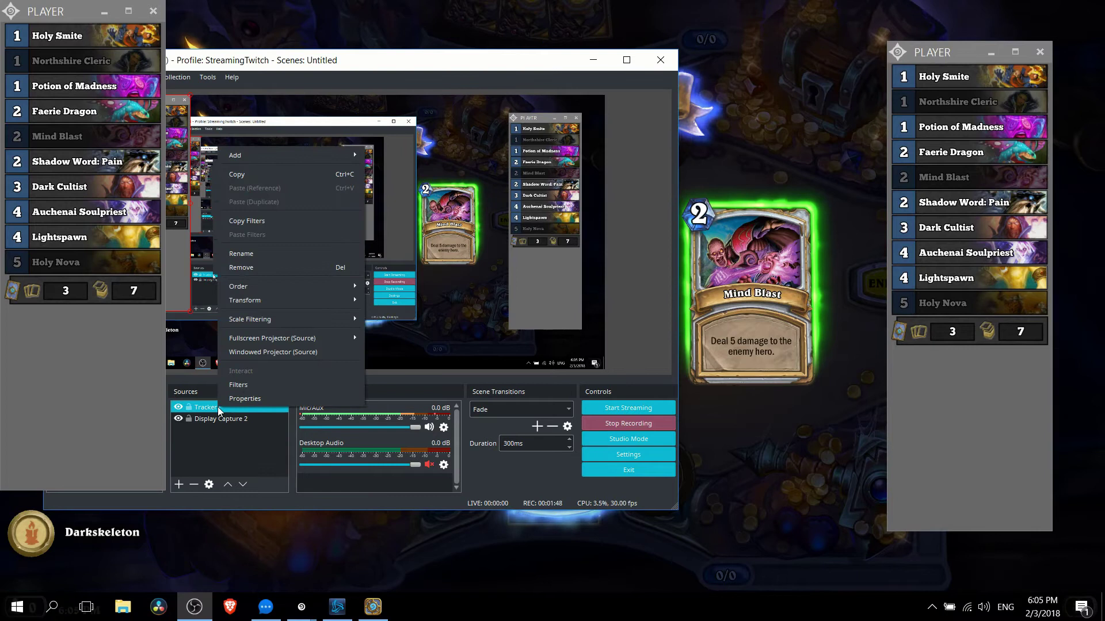
pyautogui.click(237, 385)
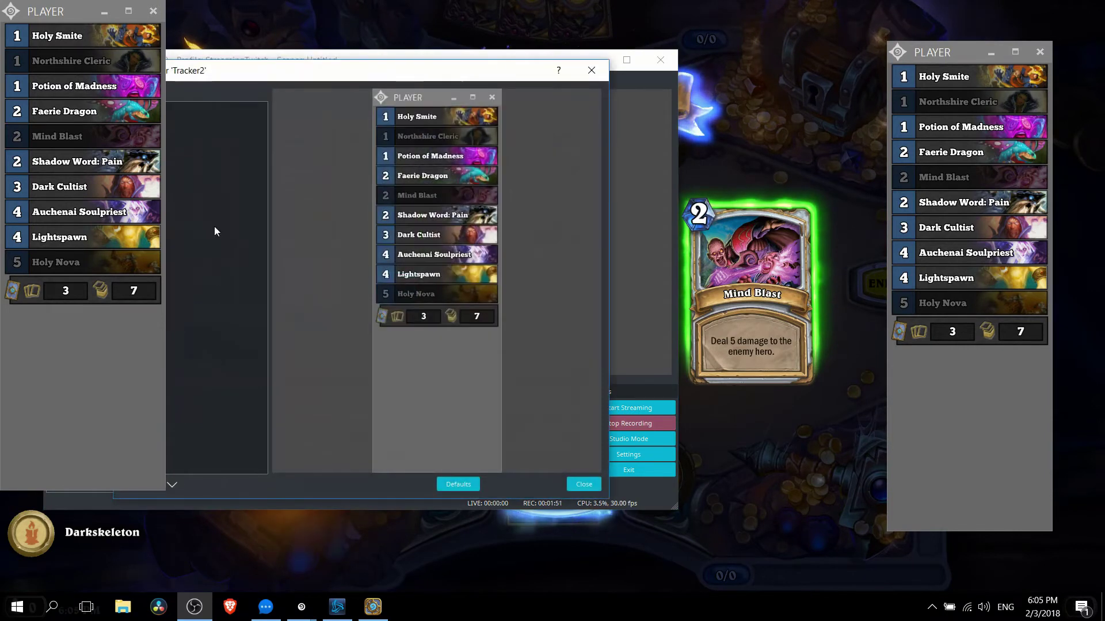
pyautogui.click(127, 485)
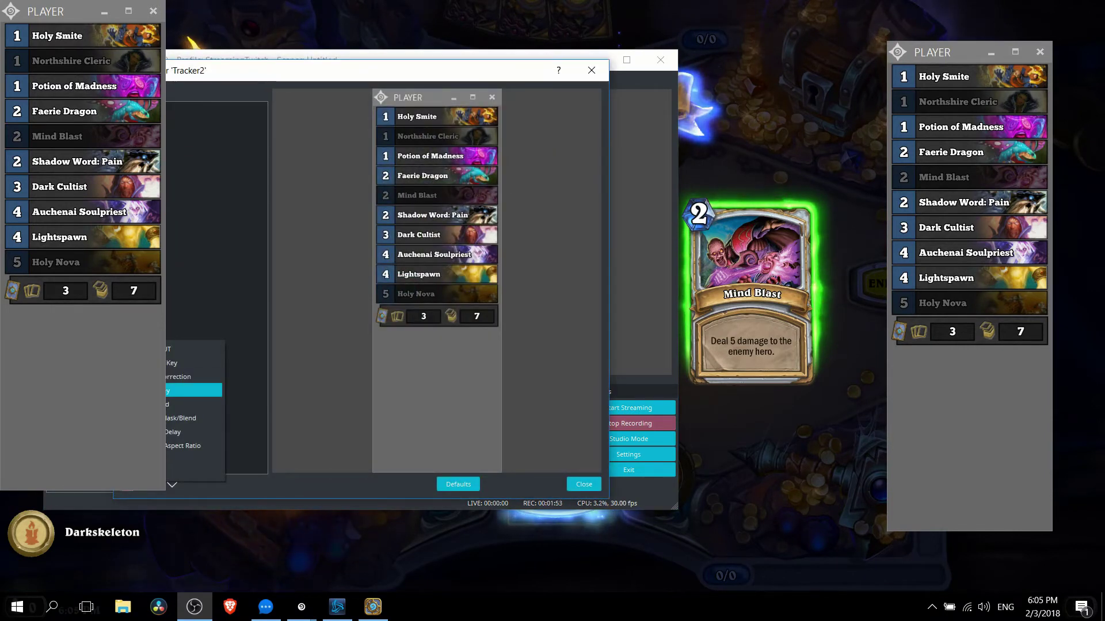
pyautogui.click(196, 390)
pyautogui.click(348, 308)
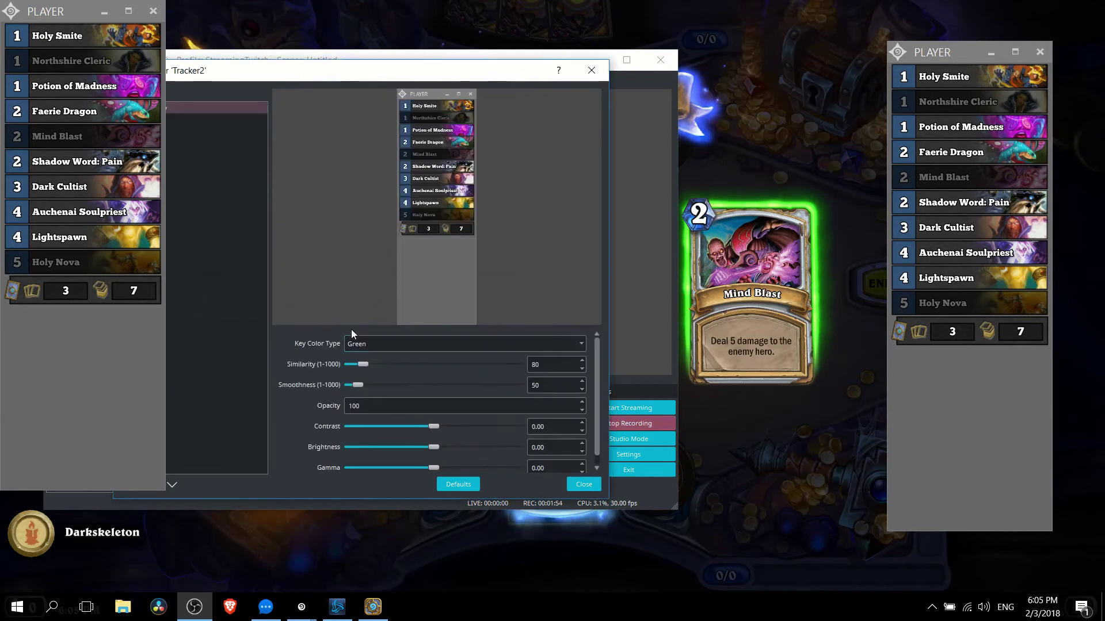
# Set the key colour to a custom colour, sampling the tracker's gray #696969 from screen.
pyautogui.click(378, 348)
pyautogui.click(384, 388)
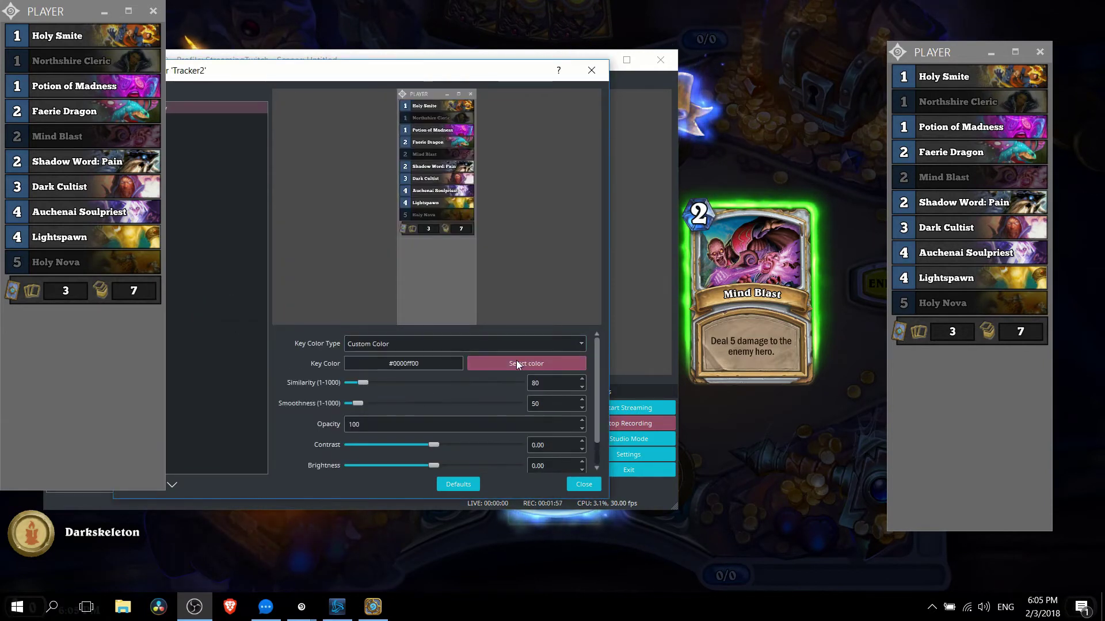
pyautogui.click(517, 362)
pyautogui.moveTo(288, 143); pyautogui.dragTo(721, 266)
pyautogui.click(700, 390)
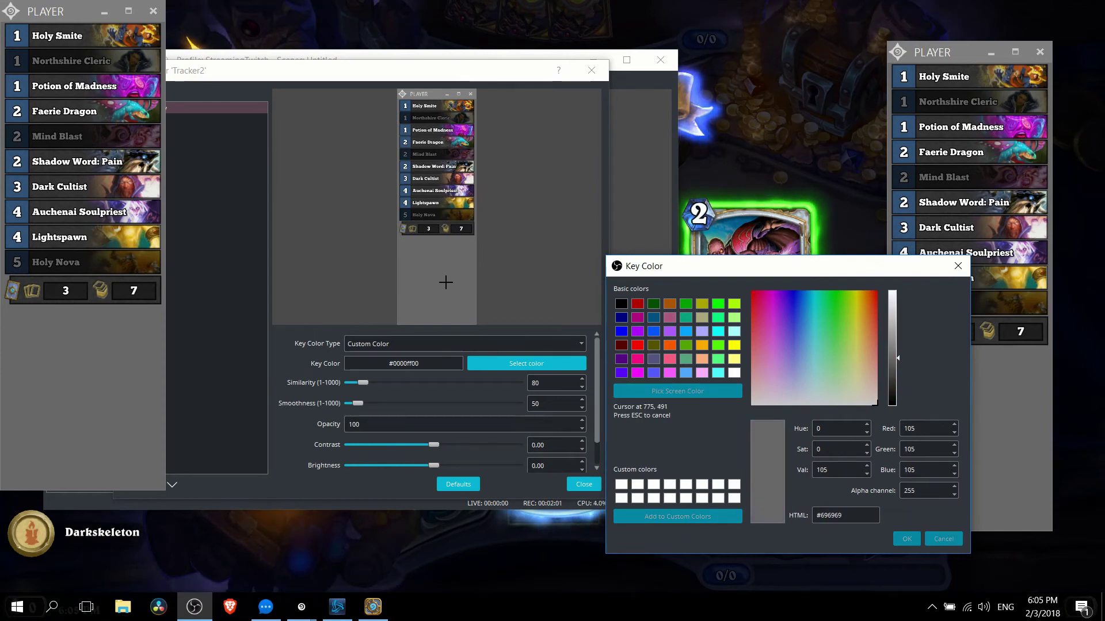
pyautogui.click(446, 282)
pyautogui.click(907, 539)
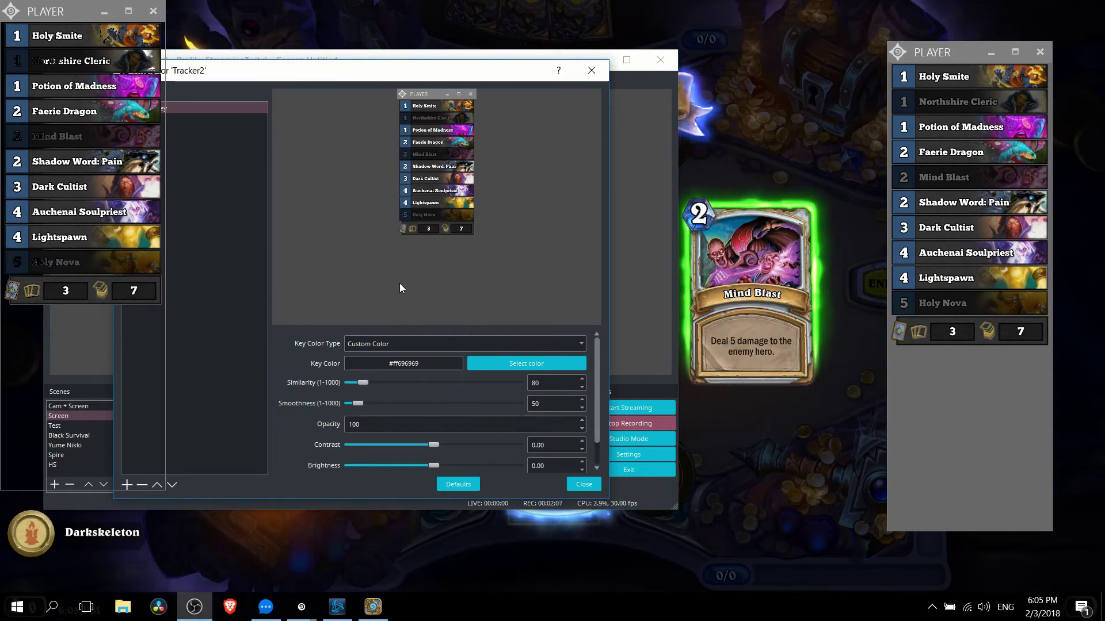
# Lower the Color Key similarity to 1 and close the filters window.
pyautogui.moveTo(362, 383); pyautogui.dragTo(332, 385)
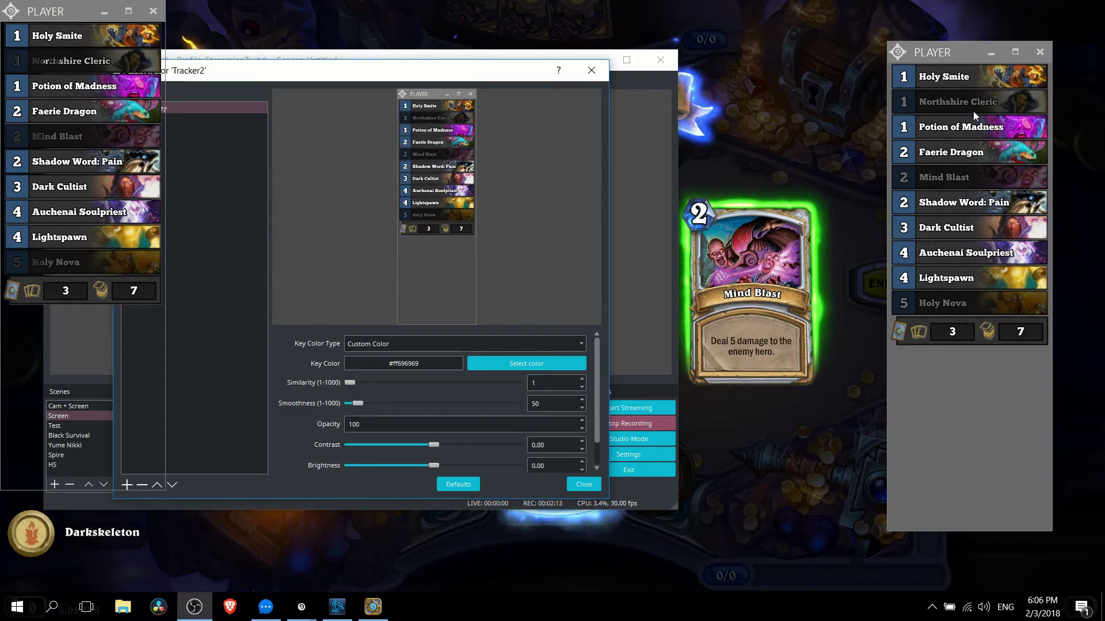
pyautogui.moveTo(939, 98)
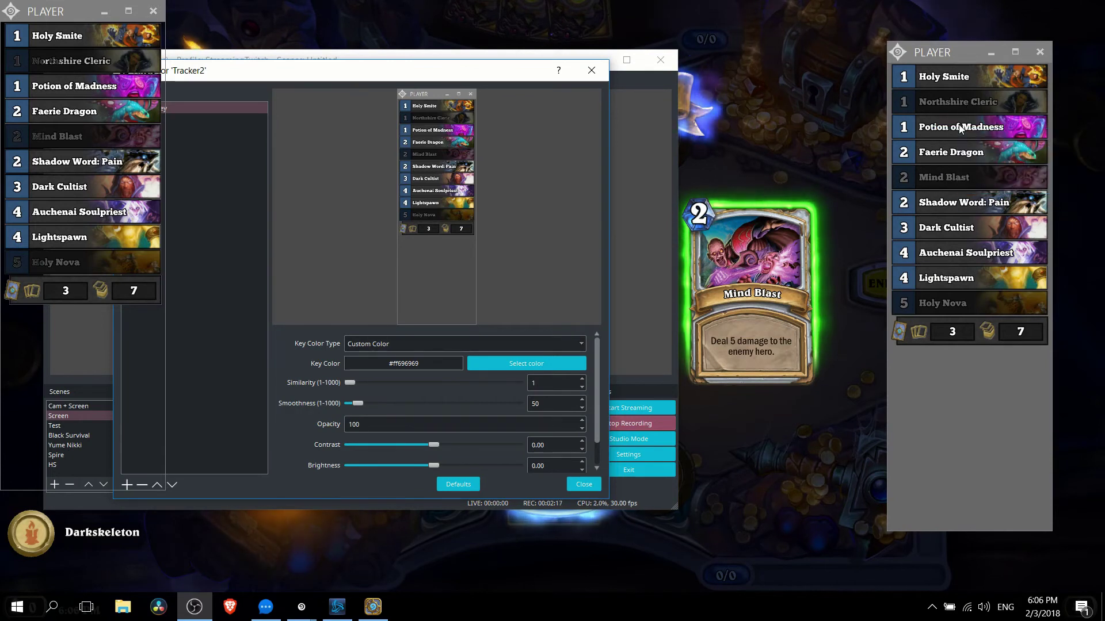
pyautogui.moveTo(967, 153)
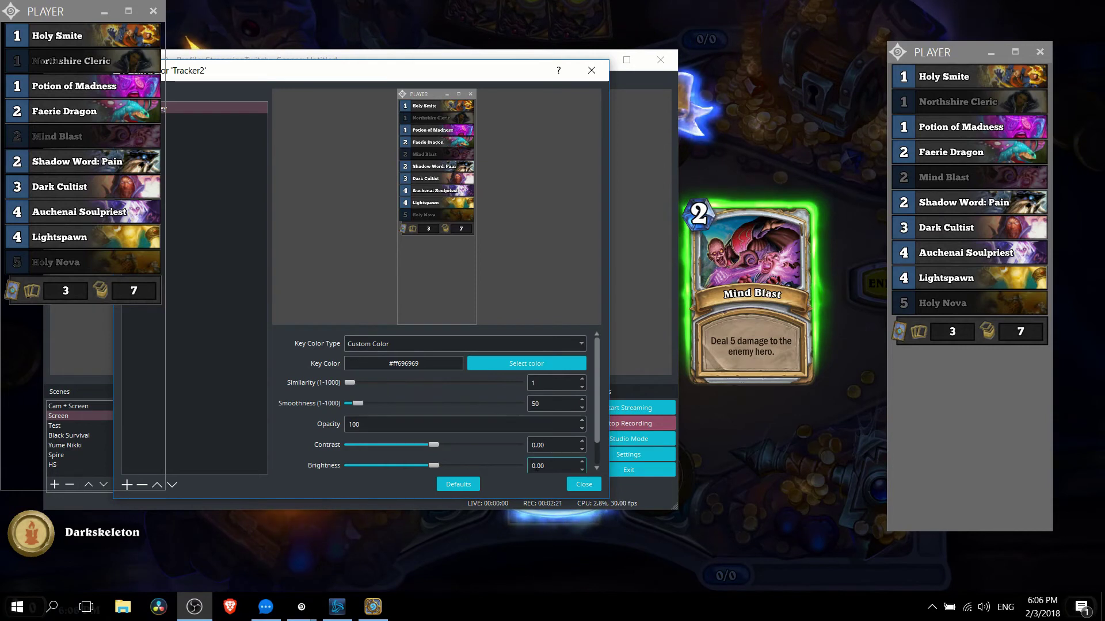
pyautogui.click(591, 485)
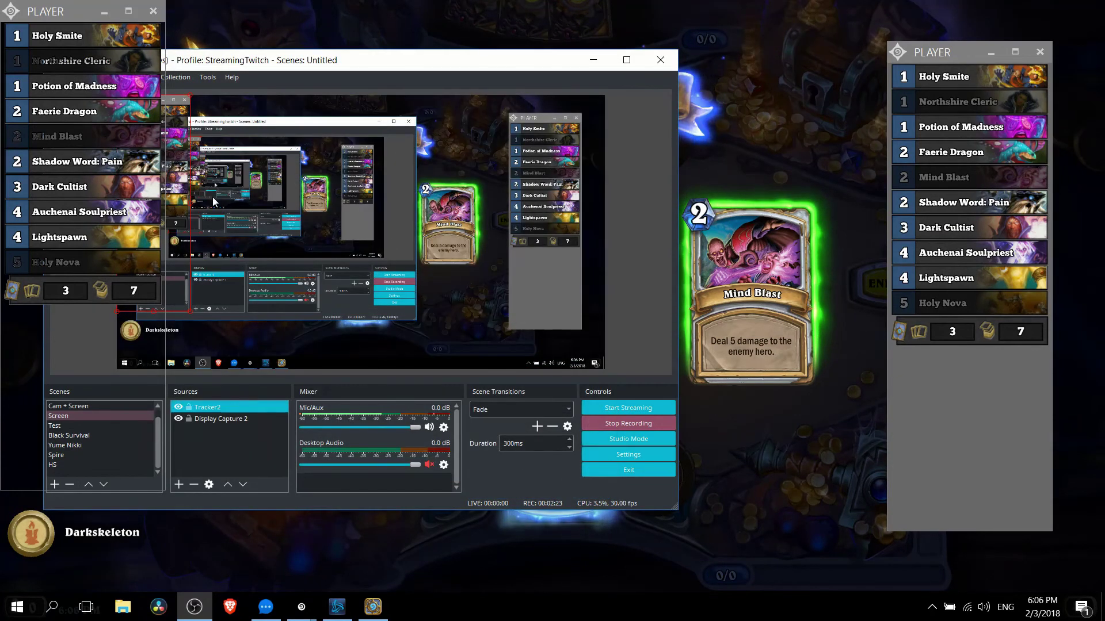
# Move Tracker2 beside the first Player window, crop off its title bar and empty bottom, and shift it up.
pyautogui.moveTo(104, 179); pyautogui.dragTo(815, 222)
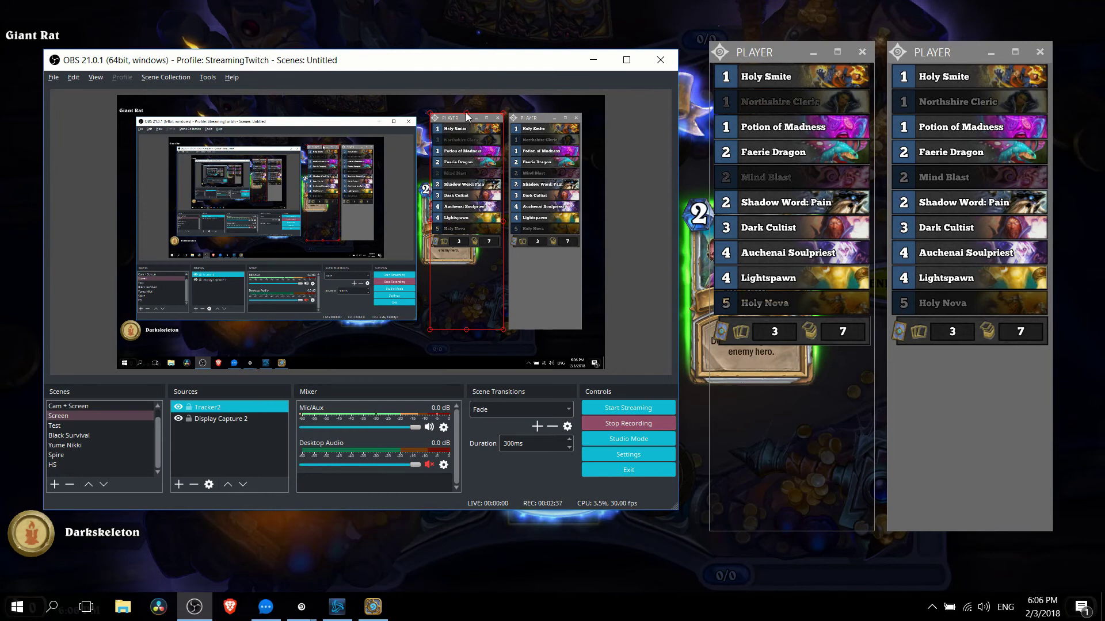
pyautogui.moveTo(465, 113); pyautogui.dragTo(468, 127)
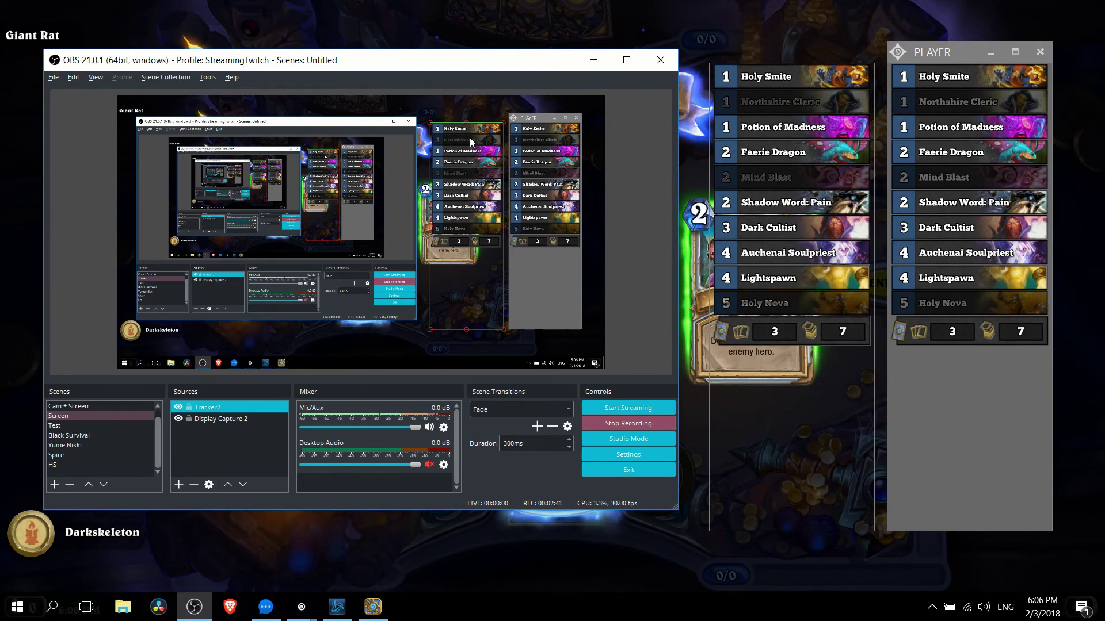
pyautogui.moveTo(468, 152); pyautogui.dragTo(485, 188)
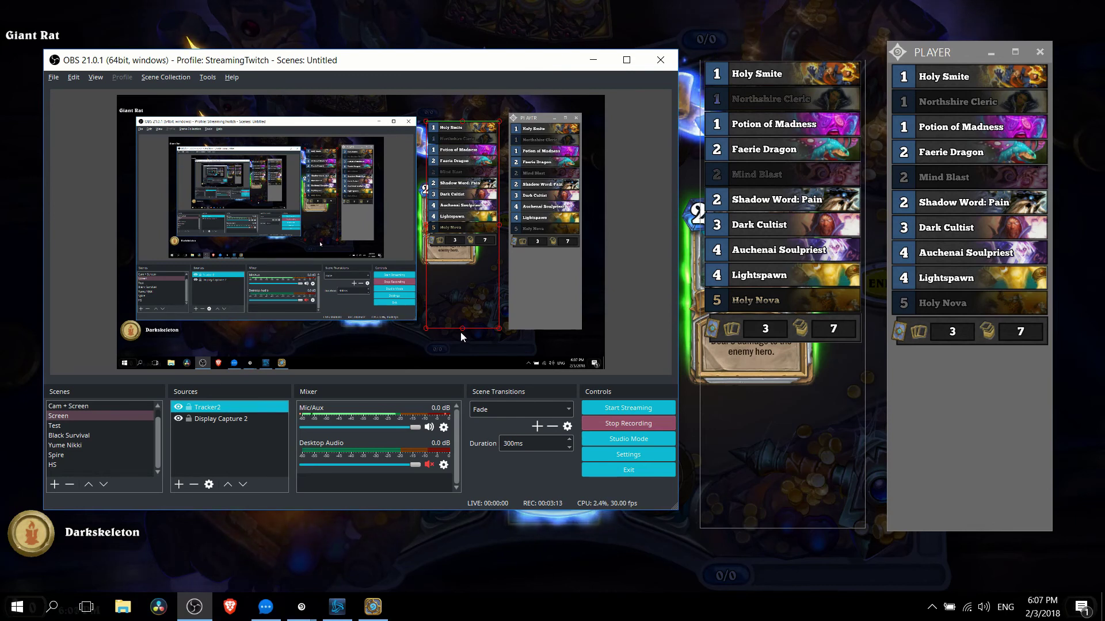
pyautogui.moveTo(464, 333); pyautogui.dragTo(461, 295)
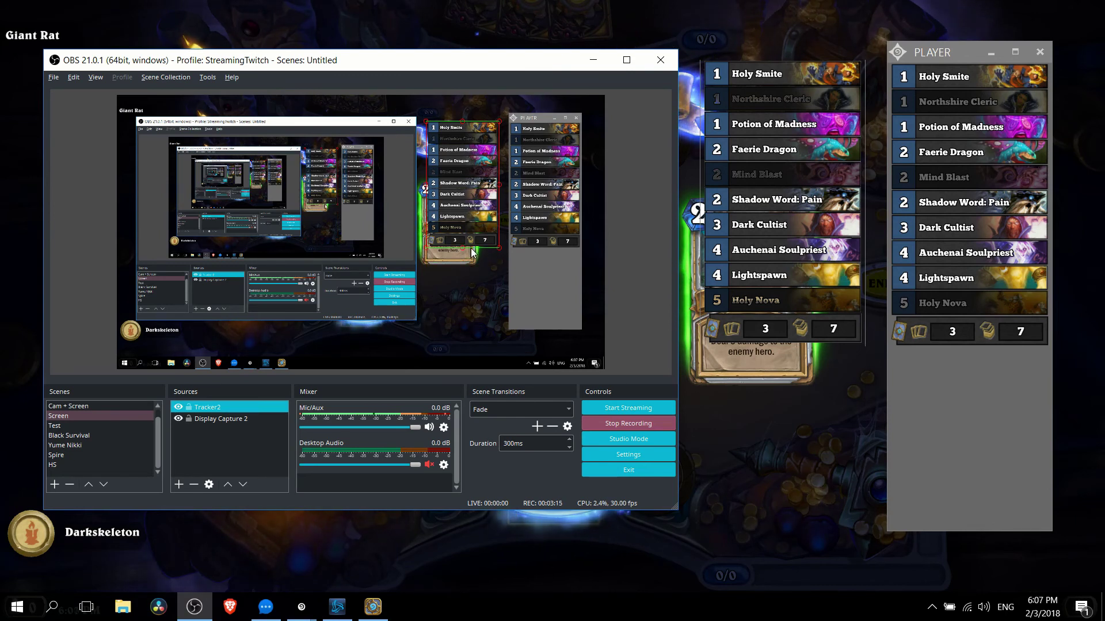